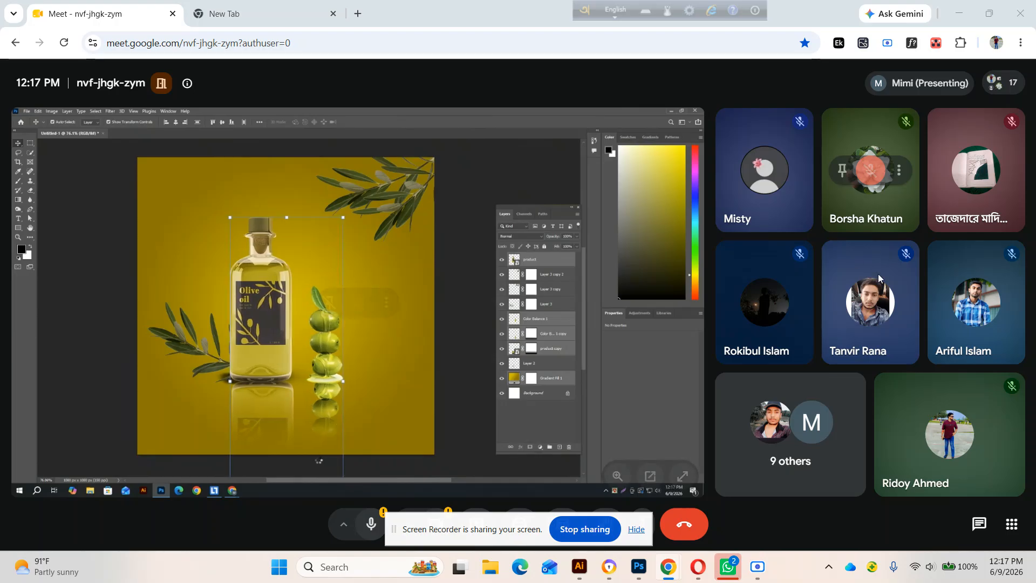
{"action": "mouse_move", "coordinate": [918, 300]}
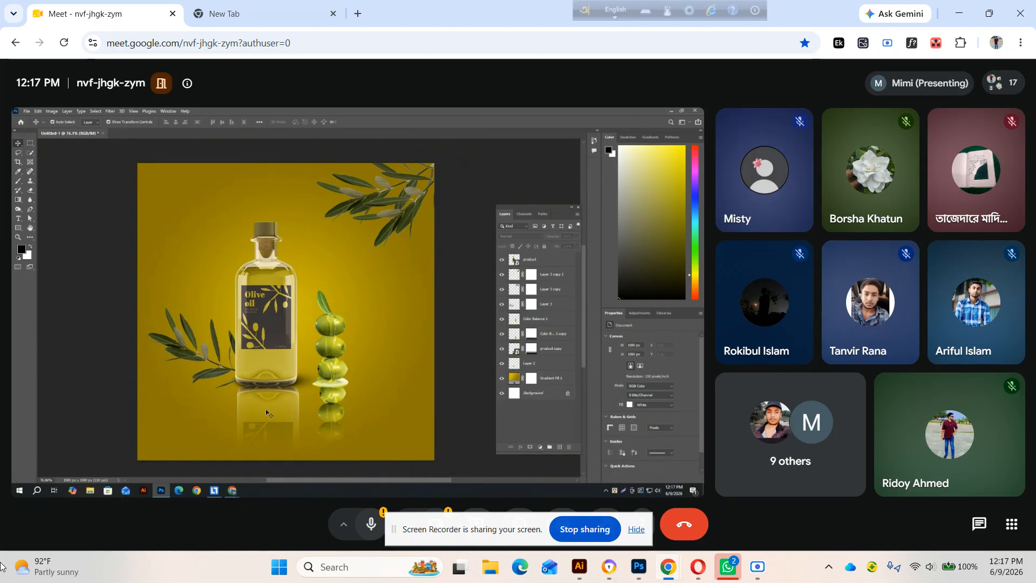
{"action": "mouse_move", "coordinate": [620, 580]}
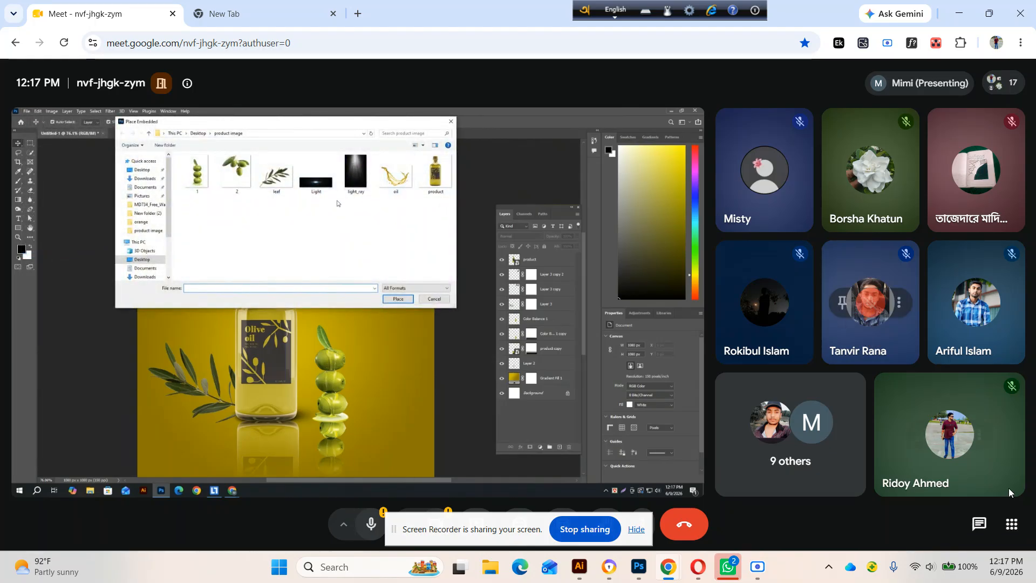
{"action": "right_click", "coordinate": [92, 312]}
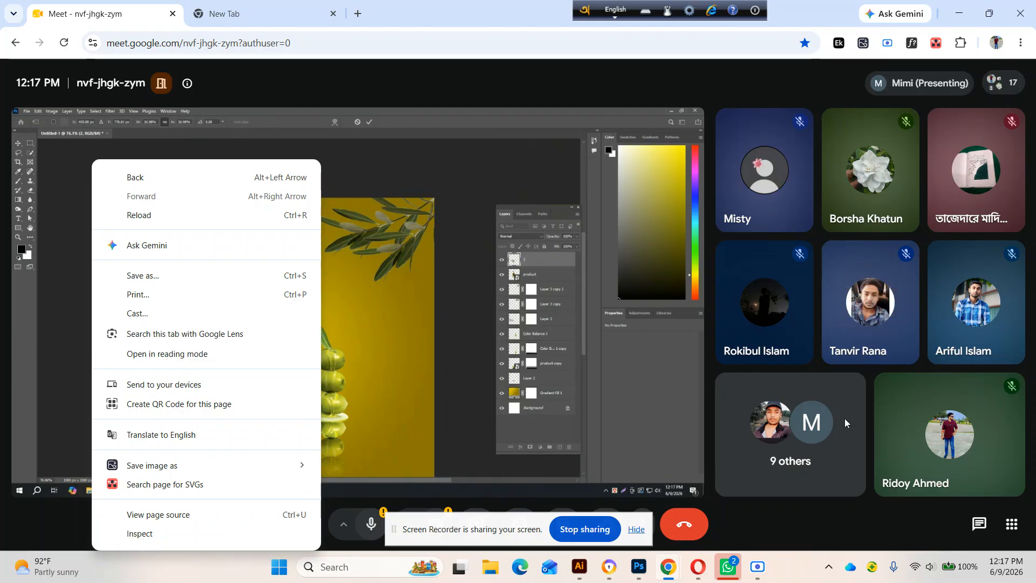
{"action": "left_click", "coordinate": [2, 268]}
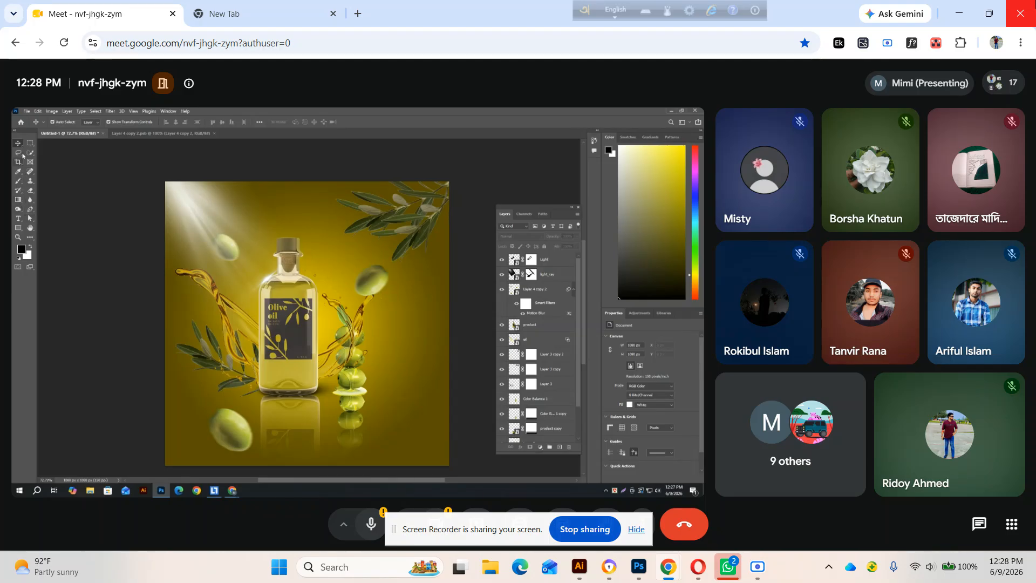
Start a point text layer above the bottle and set its font to Goudy Stout
{"action": "left_click", "coordinate": [18, 219]}
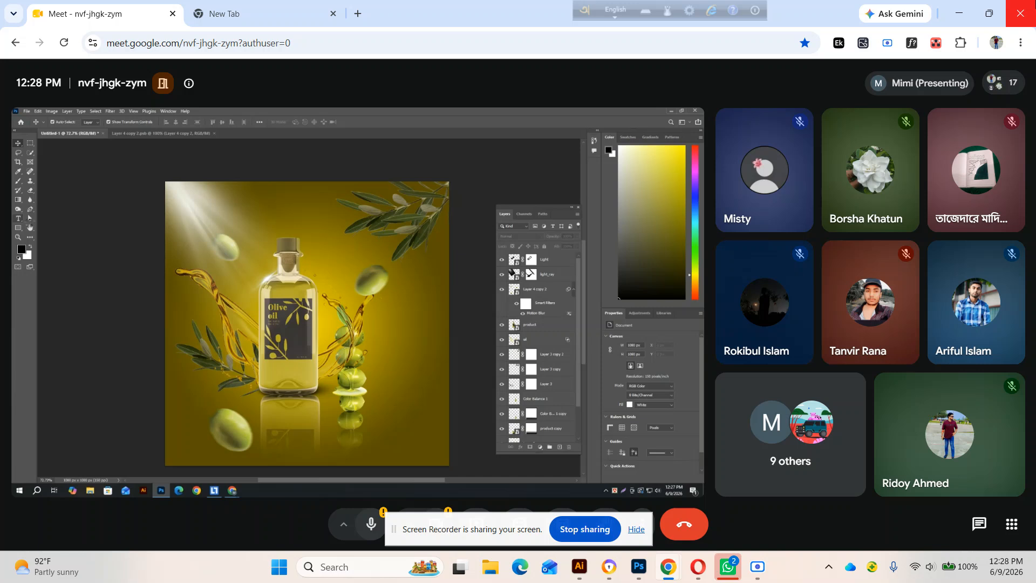
{"action": "left_click", "coordinate": [54, 219]}
{"action": "left_click", "coordinate": [221, 219]}
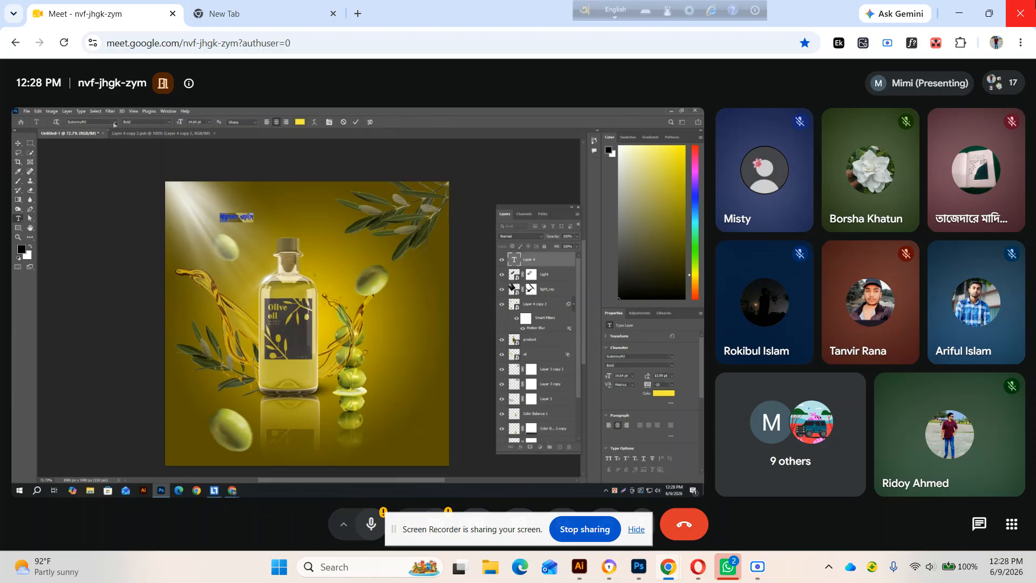
{"action": "left_click", "coordinate": [115, 122]}
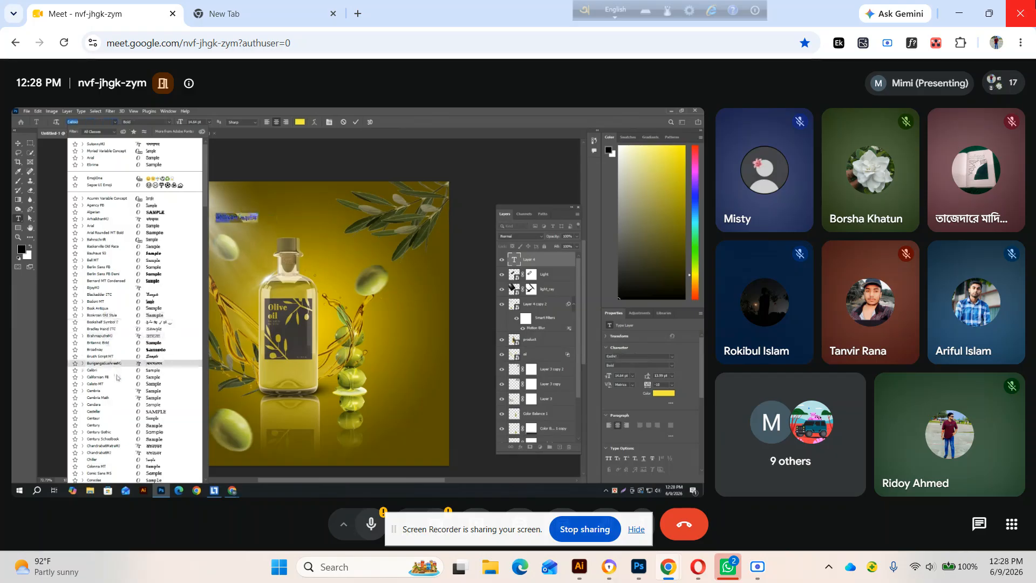
{"action": "scroll", "coordinate": [117, 378], "scroll_direction": "down", "scroll_amount": 5}
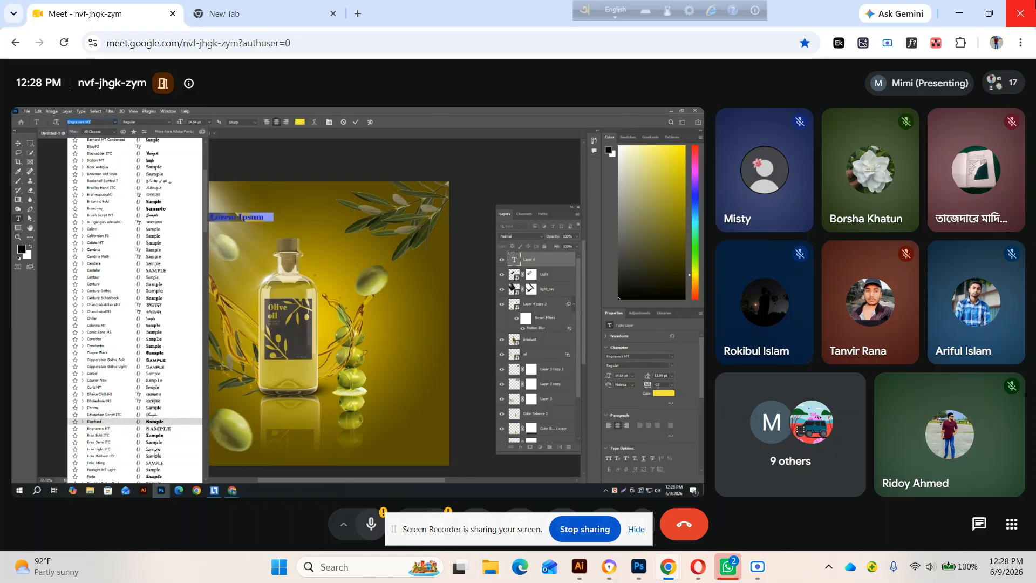
{"action": "scroll", "coordinate": [156, 422], "scroll_direction": "down", "scroll_amount": 2}
{"action": "scroll", "coordinate": [173, 429], "scroll_direction": "down", "scroll_amount": 2}
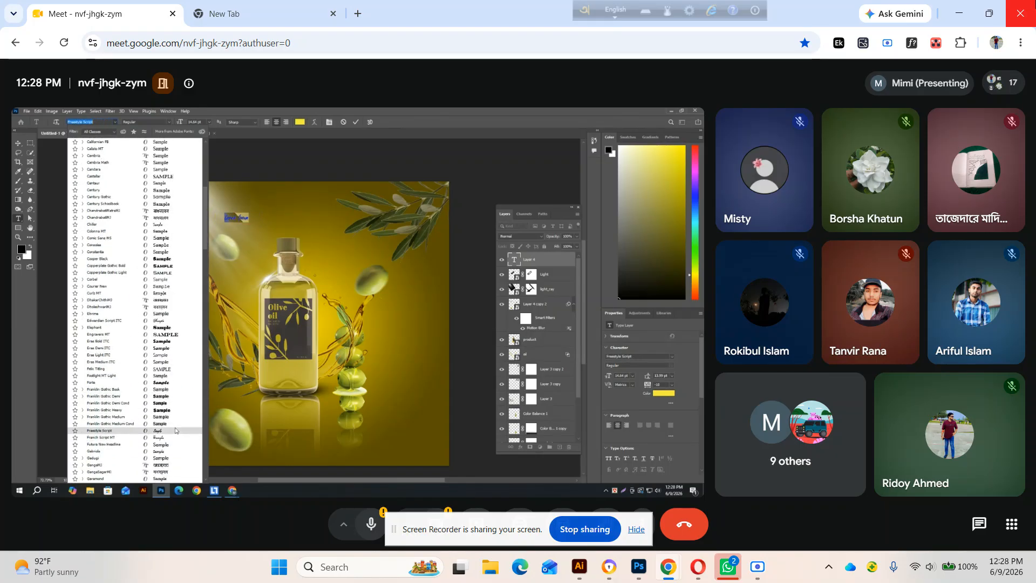
{"action": "scroll", "coordinate": [175, 431], "scroll_direction": "down", "scroll_amount": 3}
{"action": "scroll", "coordinate": [176, 430], "scroll_direction": "down", "scroll_amount": 1}
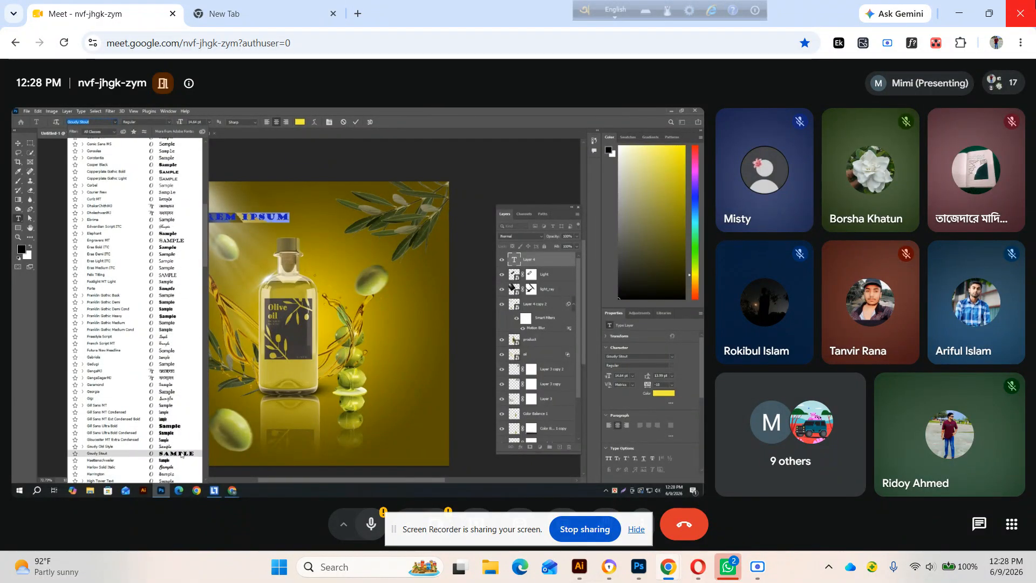
{"action": "left_click", "coordinate": [181, 455]}
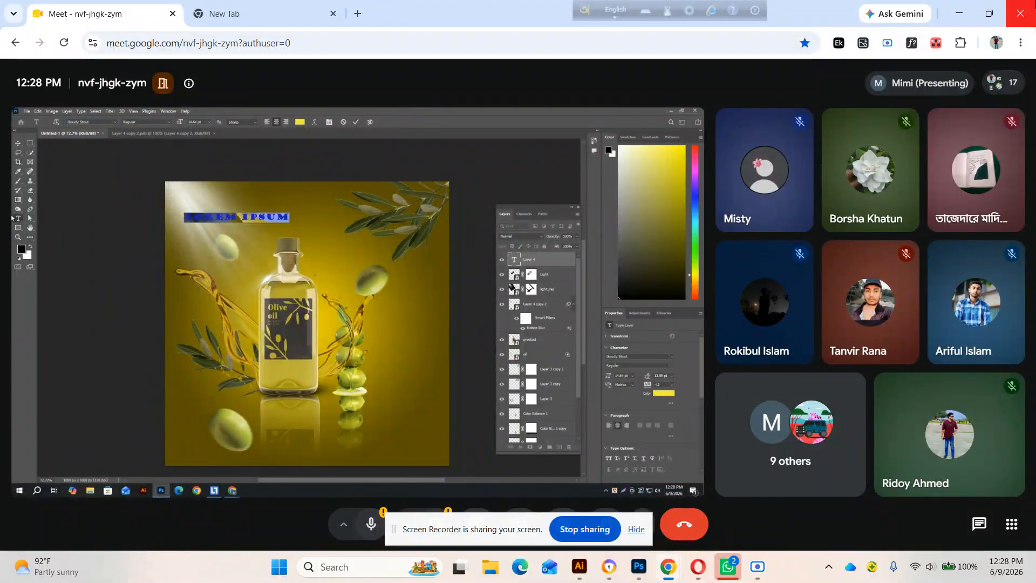
Replace the placeholder text above the bottle with "olive oil"
{"action": "key", "text": "BackSpace"}
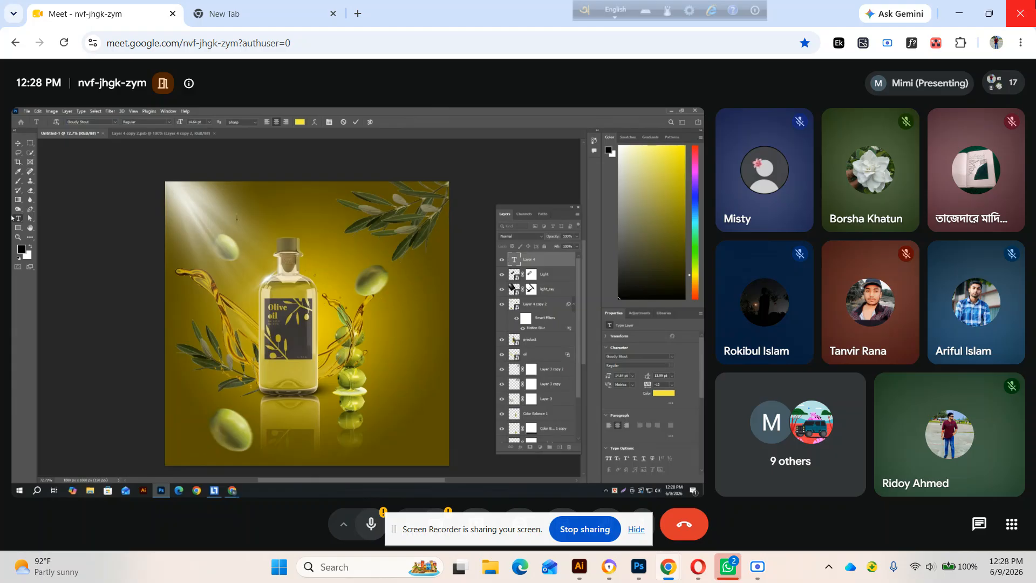
{"action": "type", "text": "OLIVE"}
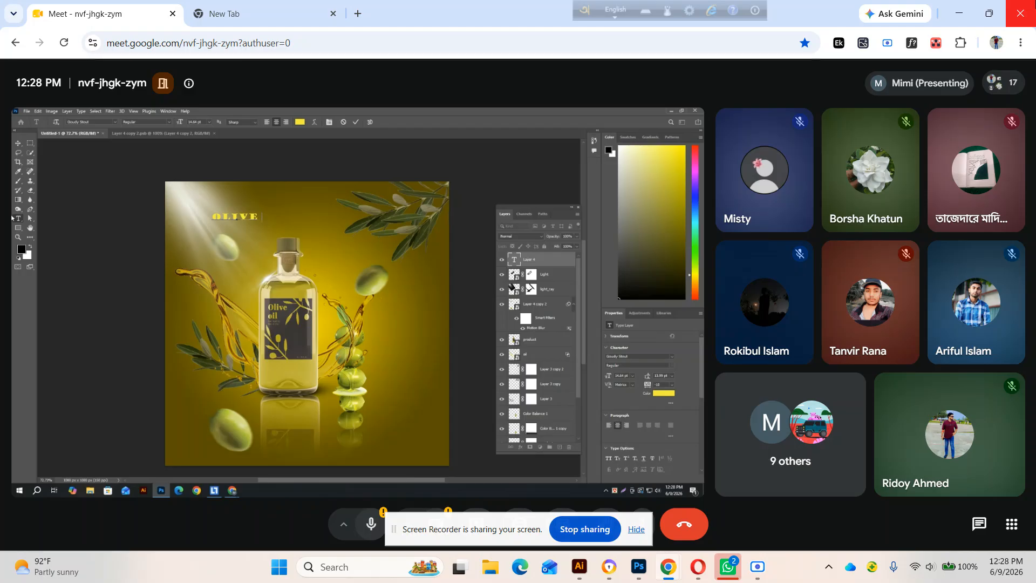
{"action": "type", "text": " OIL"}
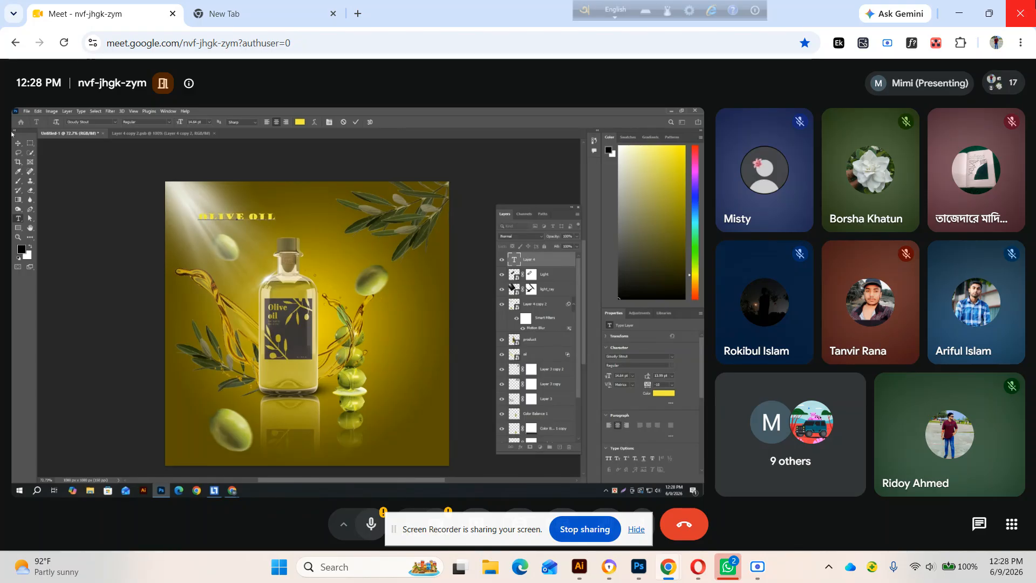
Scale the olive oil headline up to about 224% so it spans the area above the bottle, and commit the transform
{"action": "left_click", "coordinate": [17, 143]}
{"action": "key", "text": "ctrl+t"}
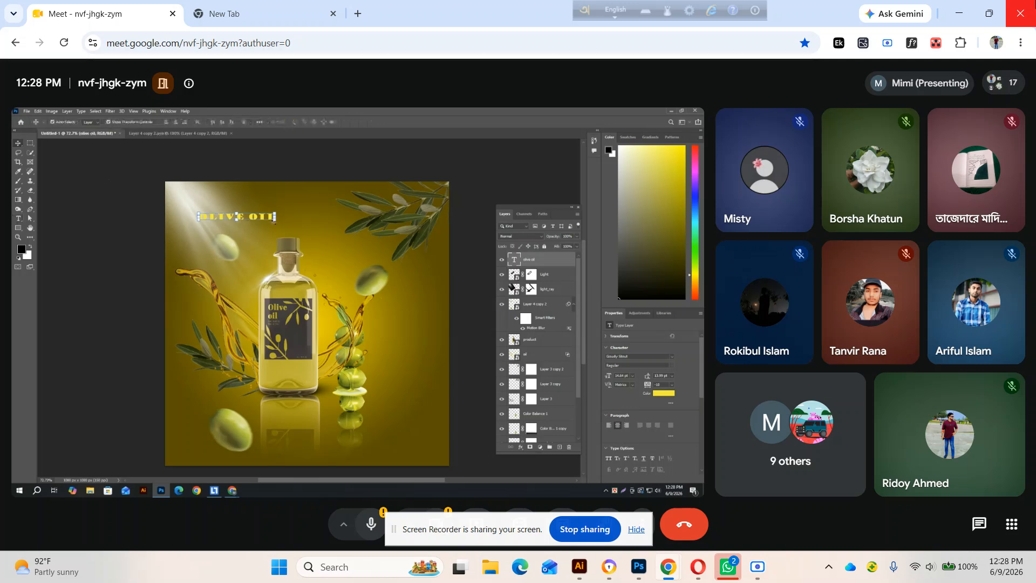
{"action": "left_click_drag", "start_coordinate": [277, 223], "coordinate": [374, 244]}
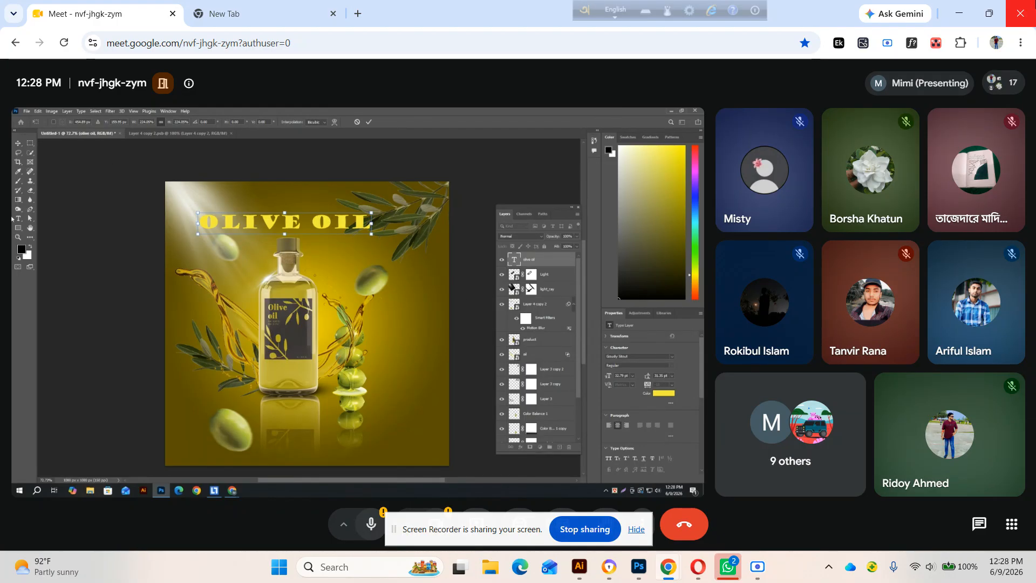
{"action": "left_click", "coordinate": [19, 219]}
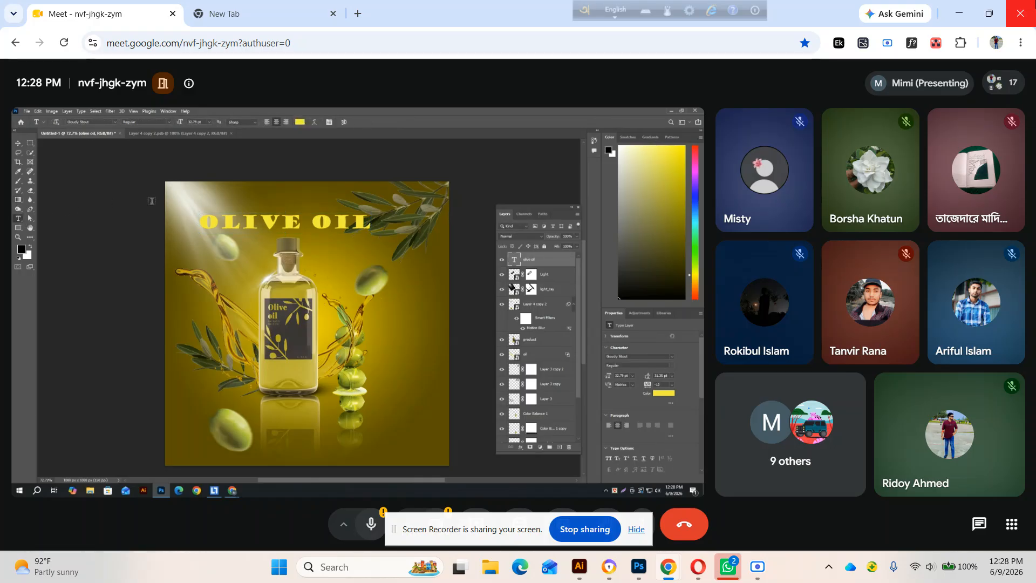
{"action": "left_click", "coordinate": [18, 143]}
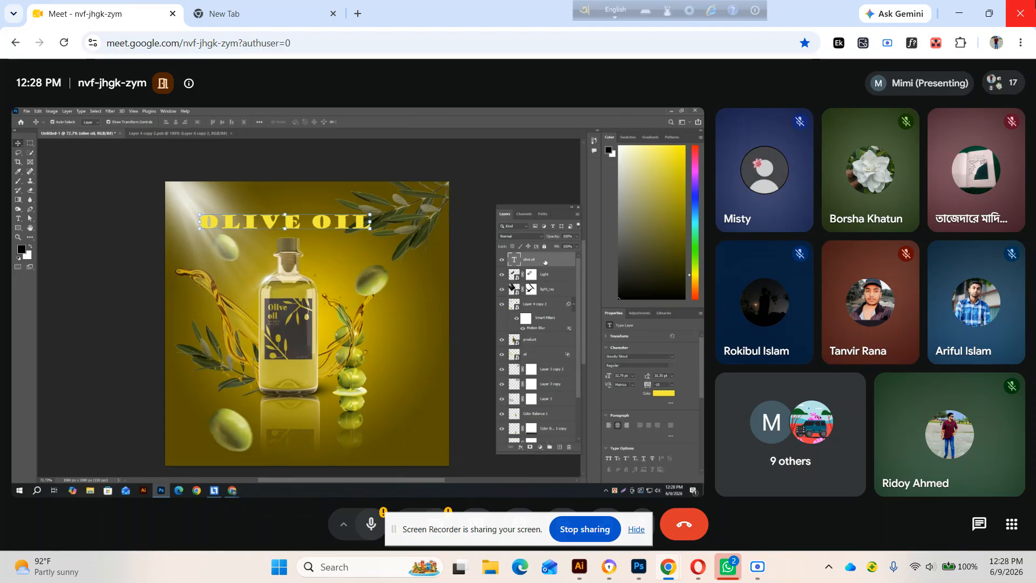
Change the olive oil headline's font to Trajan Color
{"action": "left_click", "coordinate": [673, 356]}
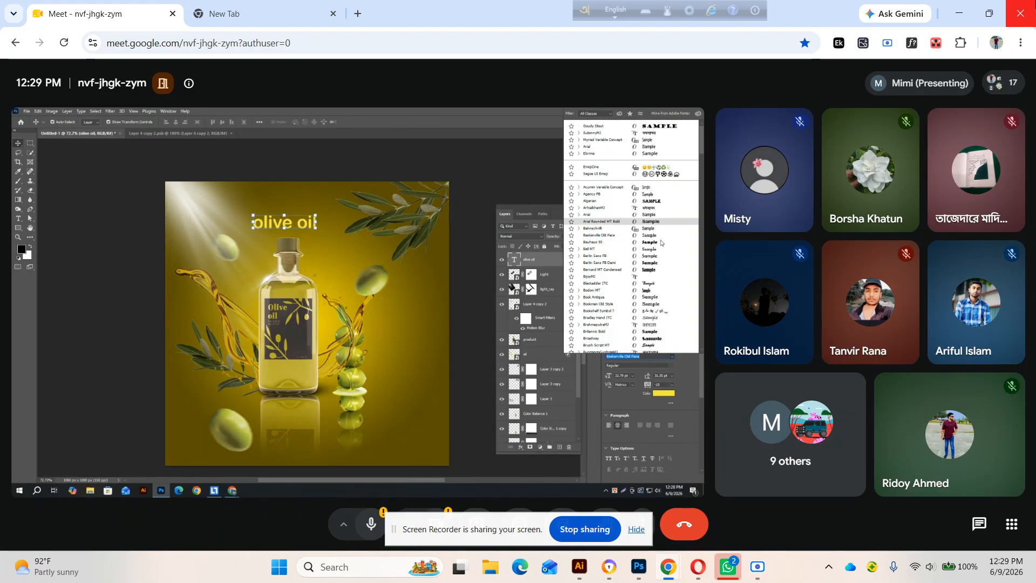
{"action": "scroll", "coordinate": [650, 318], "scroll_direction": "down", "scroll_amount": 1}
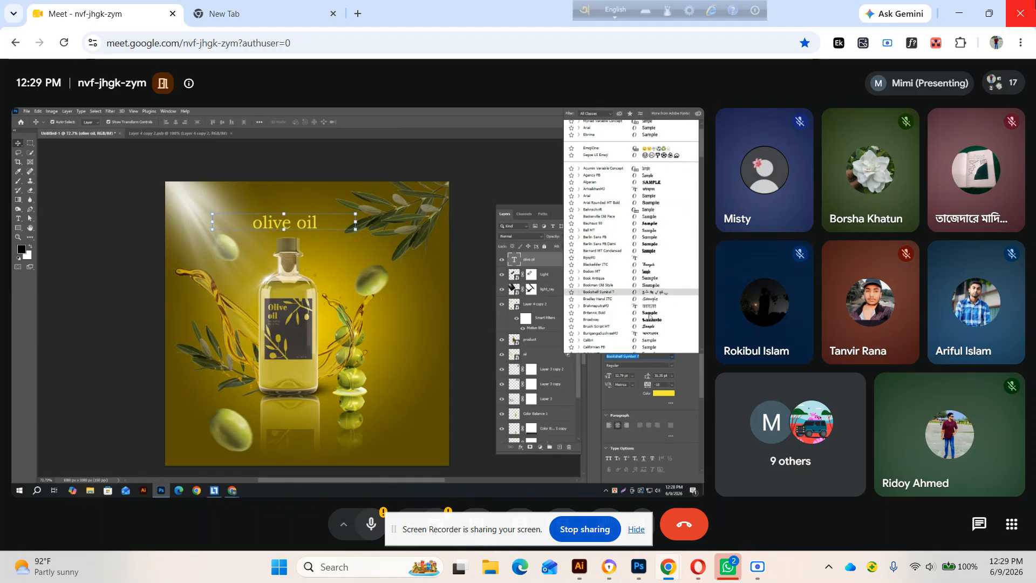
{"action": "scroll", "coordinate": [650, 317], "scroll_direction": "down", "scroll_amount": 3}
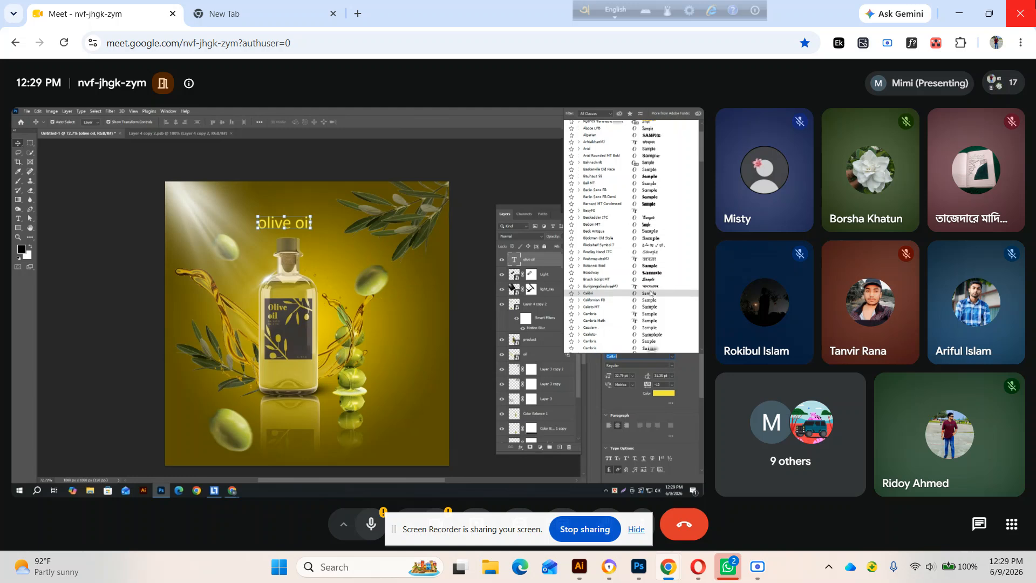
{"action": "scroll", "coordinate": [652, 294], "scroll_direction": "down", "scroll_amount": 8}
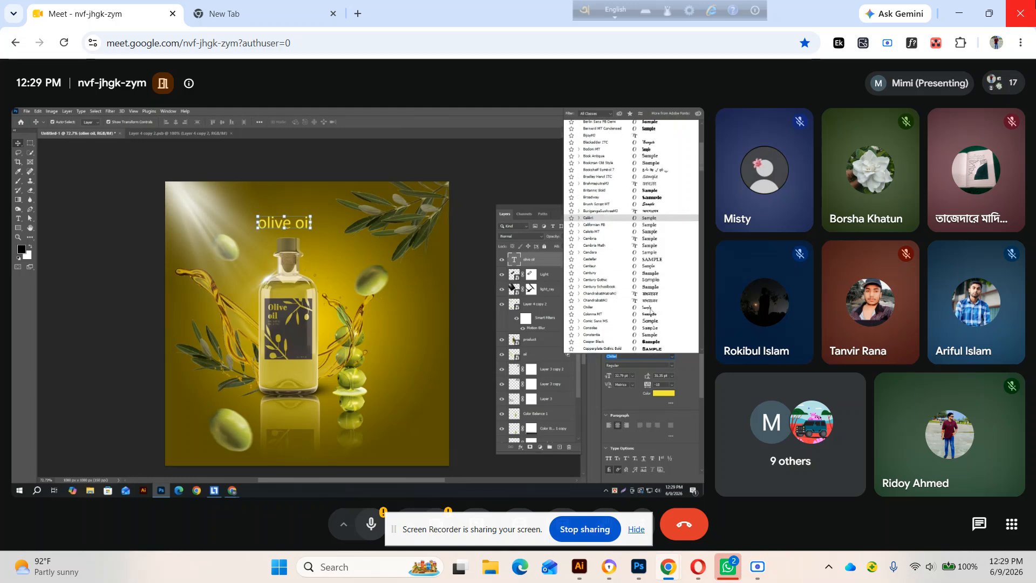
{"action": "scroll", "coordinate": [652, 312], "scroll_direction": "down", "scroll_amount": 15}
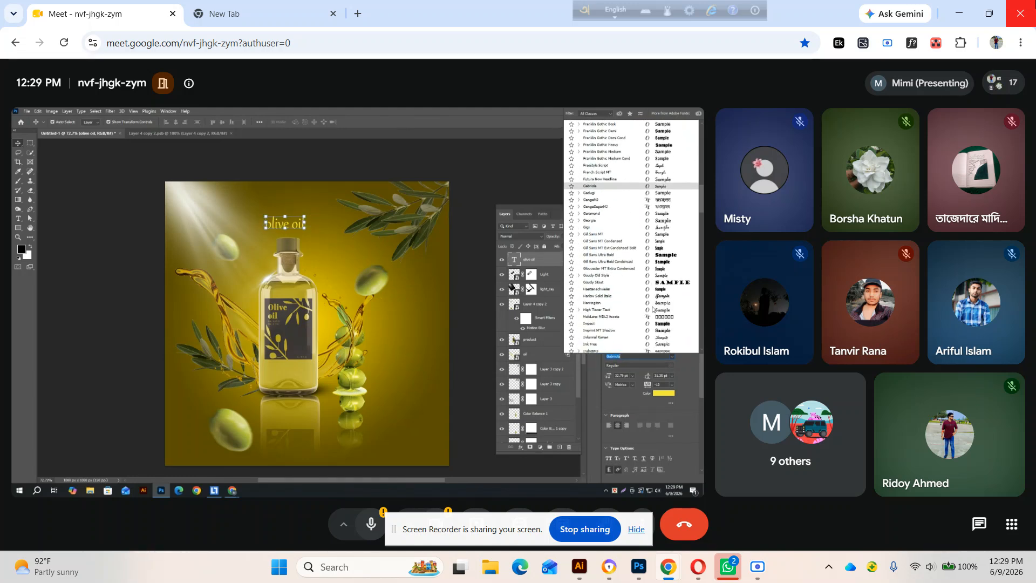
{"action": "scroll", "coordinate": [654, 308], "scroll_direction": "down", "scroll_amount": 20}
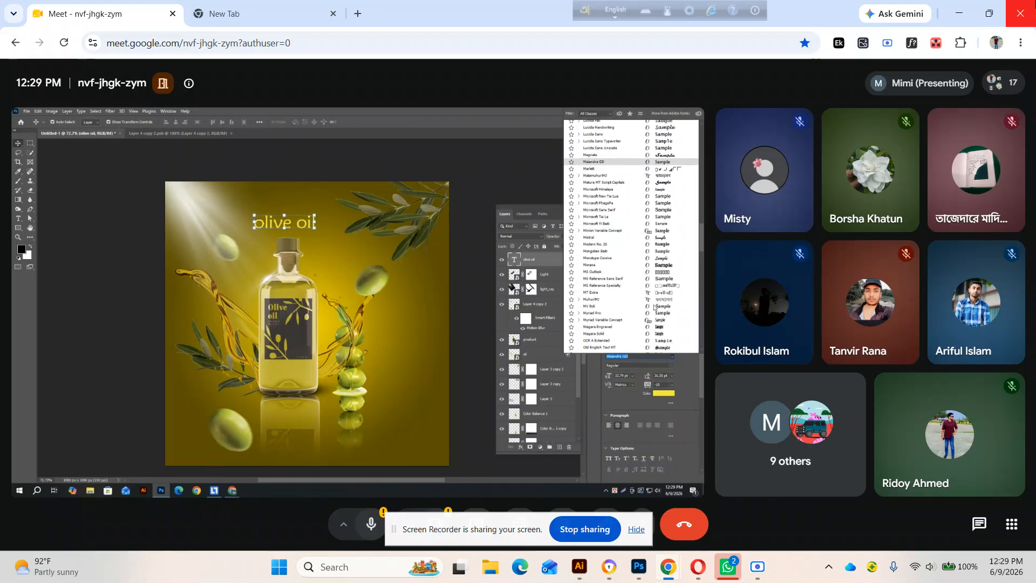
{"action": "scroll", "coordinate": [654, 307], "scroll_direction": "down", "scroll_amount": 20}
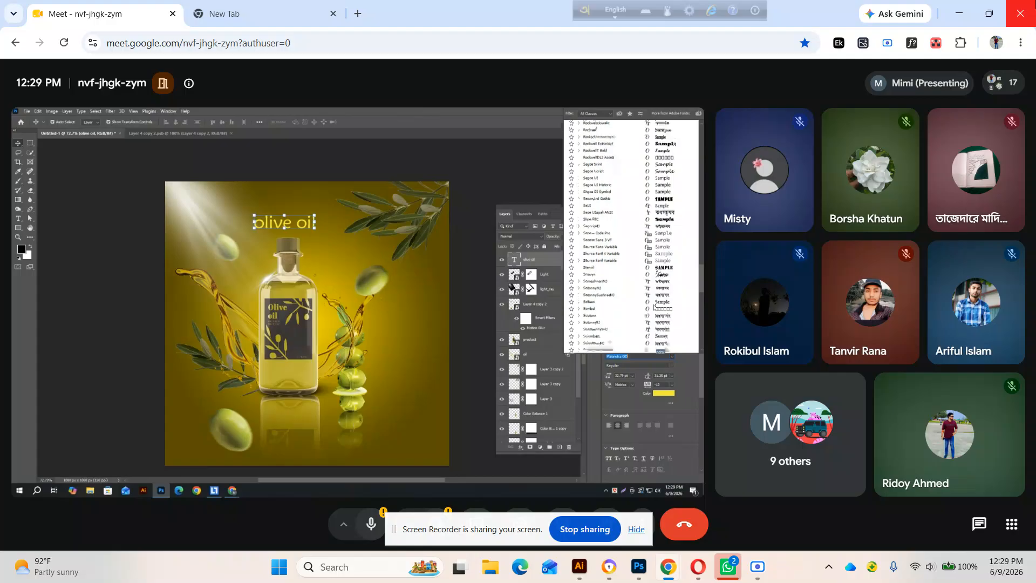
{"action": "scroll", "coordinate": [654, 307], "scroll_direction": "down", "scroll_amount": 20}
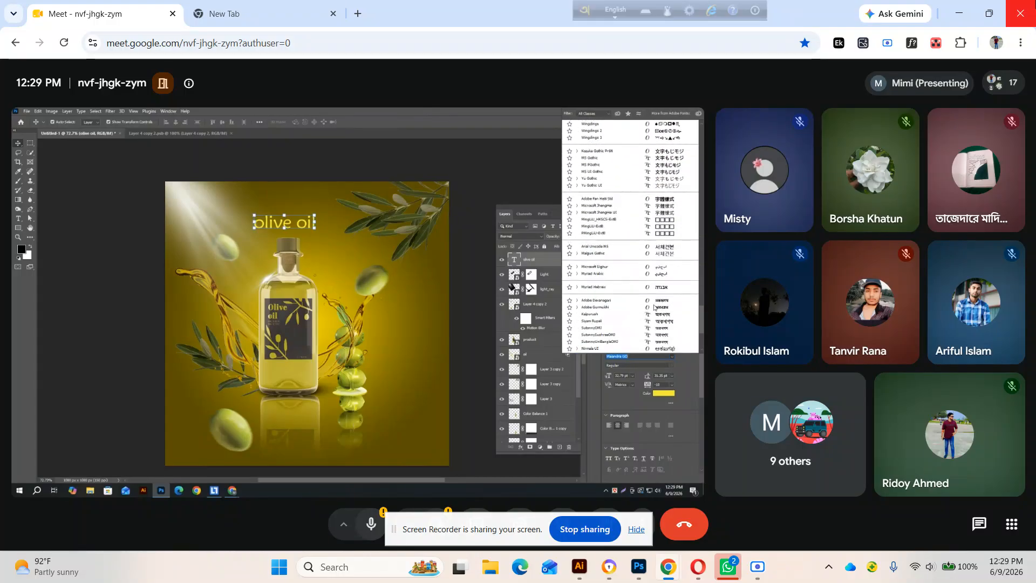
{"action": "scroll", "coordinate": [654, 307], "scroll_direction": "down", "scroll_amount": 2}
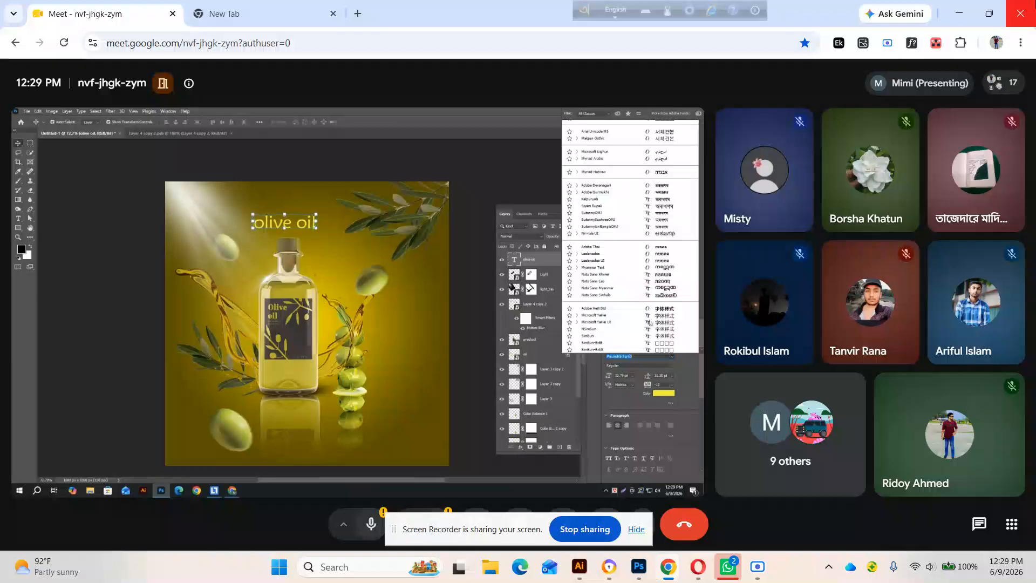
{"action": "scroll", "coordinate": [654, 312], "scroll_direction": "up", "scroll_amount": 1}
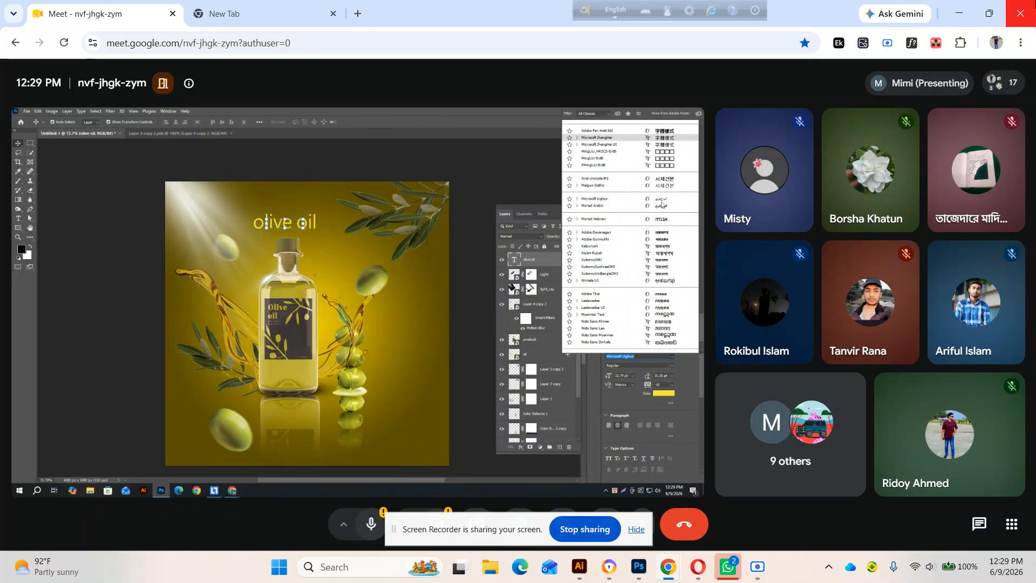
{"action": "scroll", "coordinate": [662, 206], "scroll_direction": "up", "scroll_amount": 5}
{"action": "scroll", "coordinate": [662, 207], "scroll_direction": "up", "scroll_amount": 7}
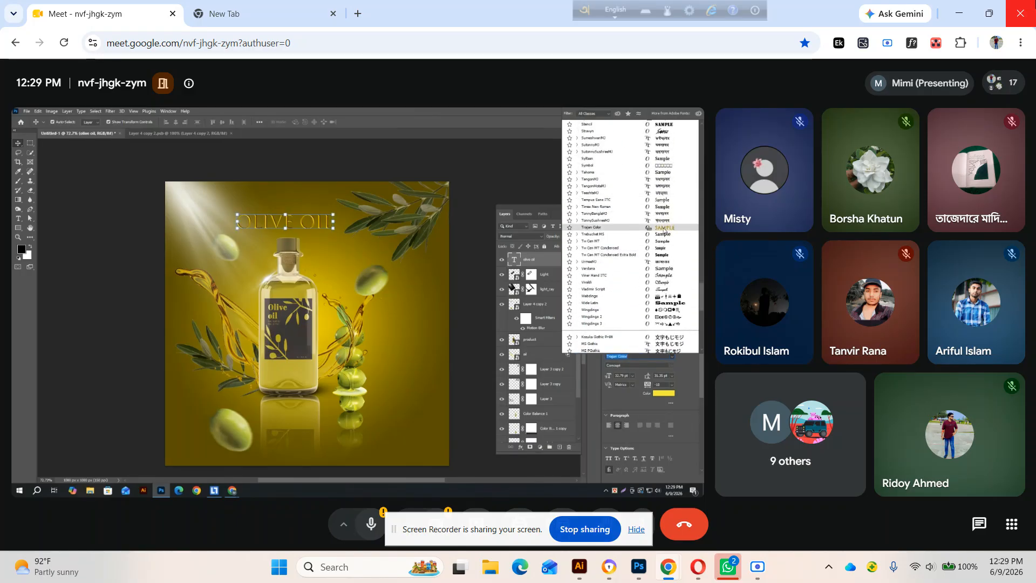
{"action": "left_click", "coordinate": [663, 228]}
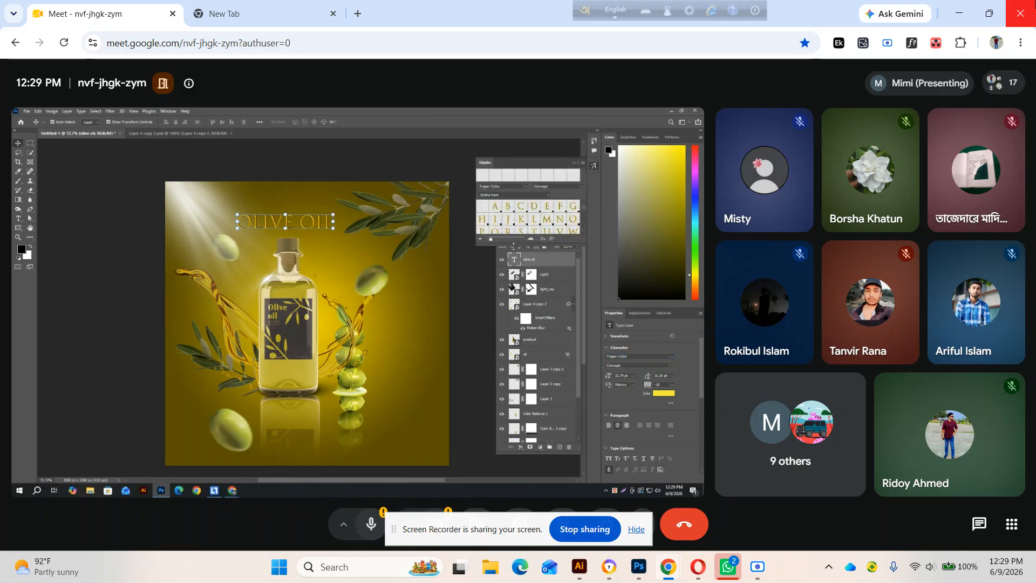